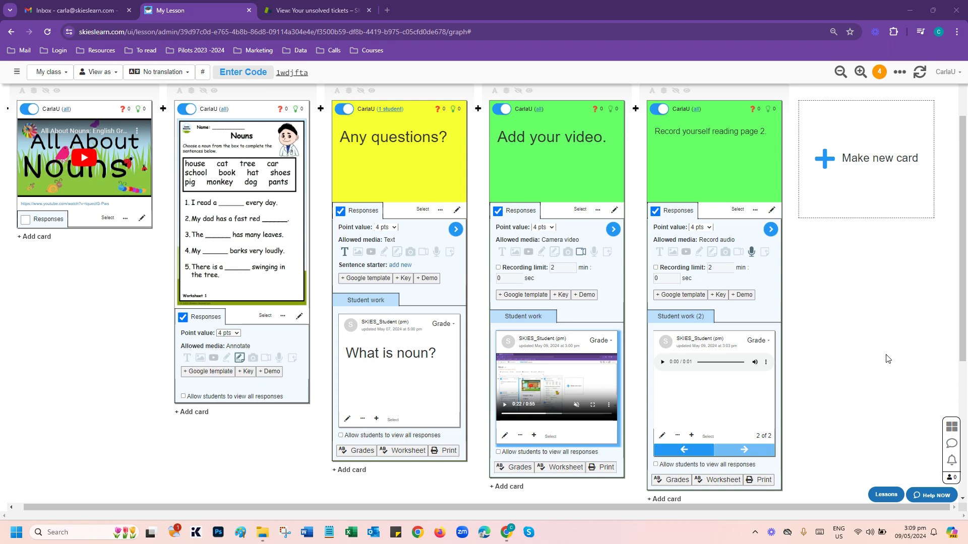
Save the 'Add your video' card's student video to the Desktop as an MP4 file
right_click(537, 377)
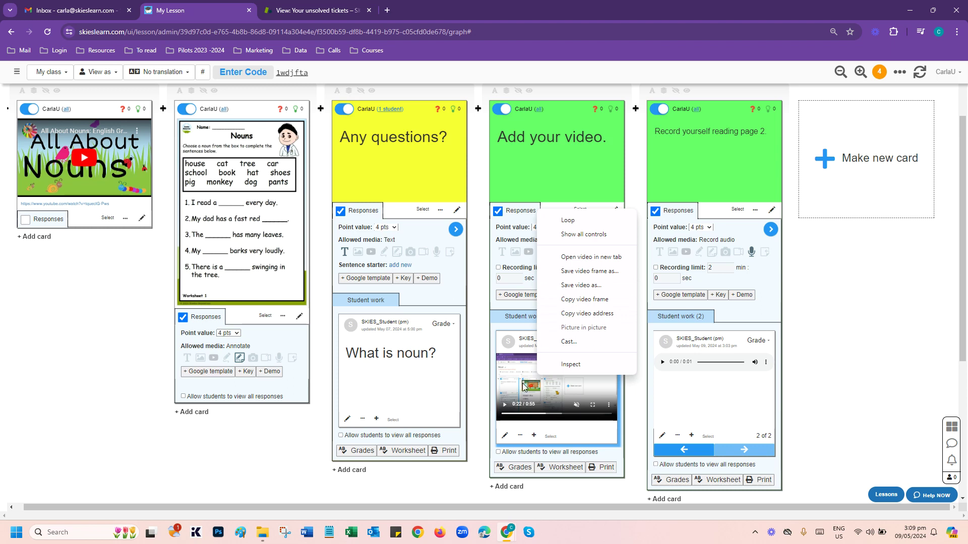
left_click(518, 389)
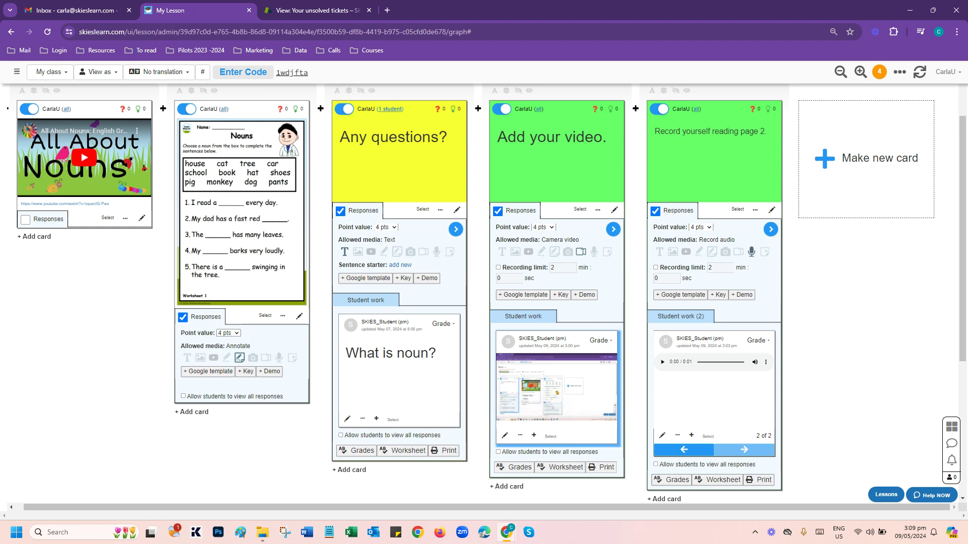
right_click(516, 385)
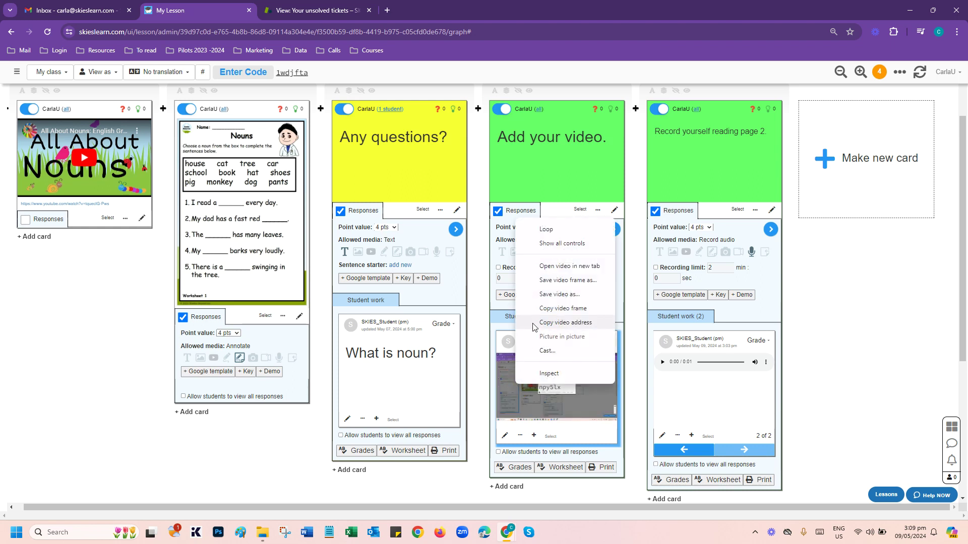
left_click(540, 298)
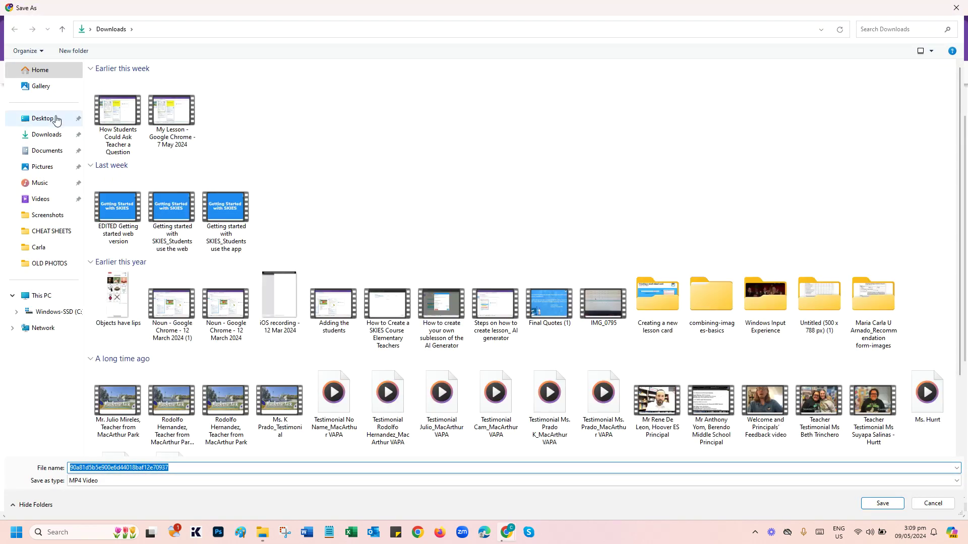
left_click(43, 121)
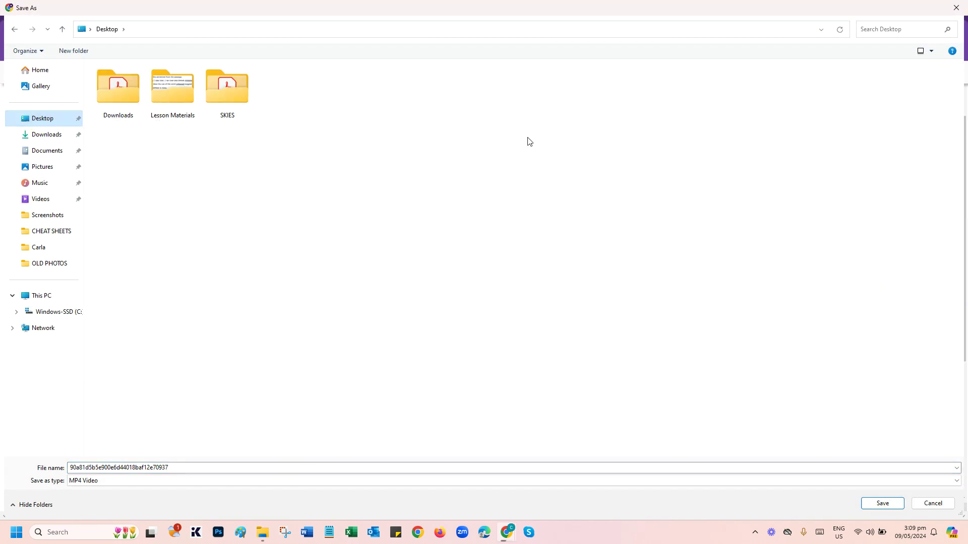
left_click(956, 8)
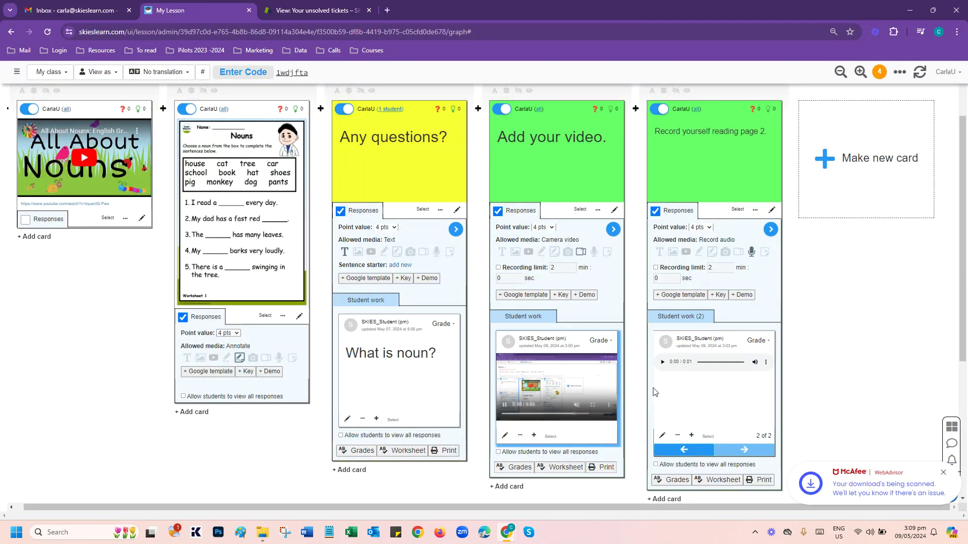
Save the 'Record yourself reading page 2' recording to the Desktop as MPEG-4 audio
right_click(672, 365)
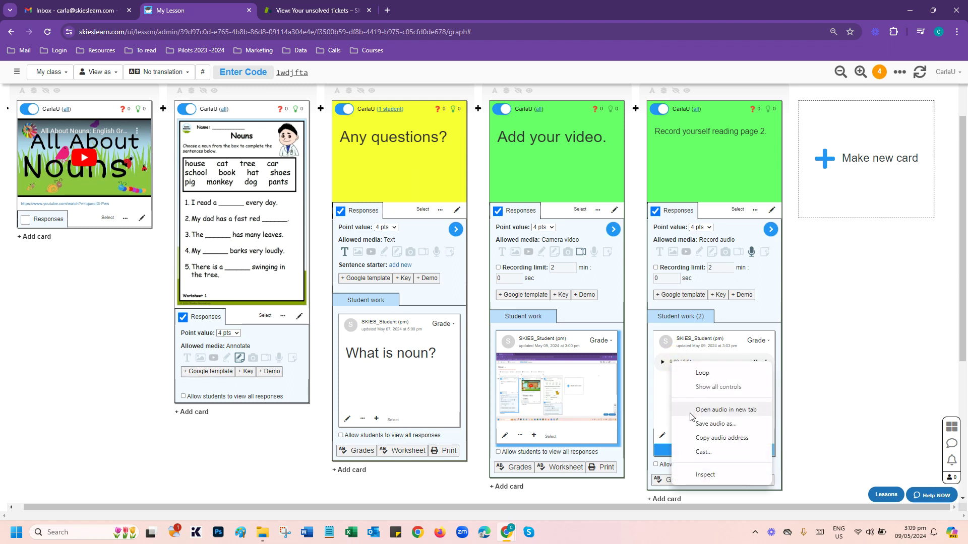
left_click(670, 364)
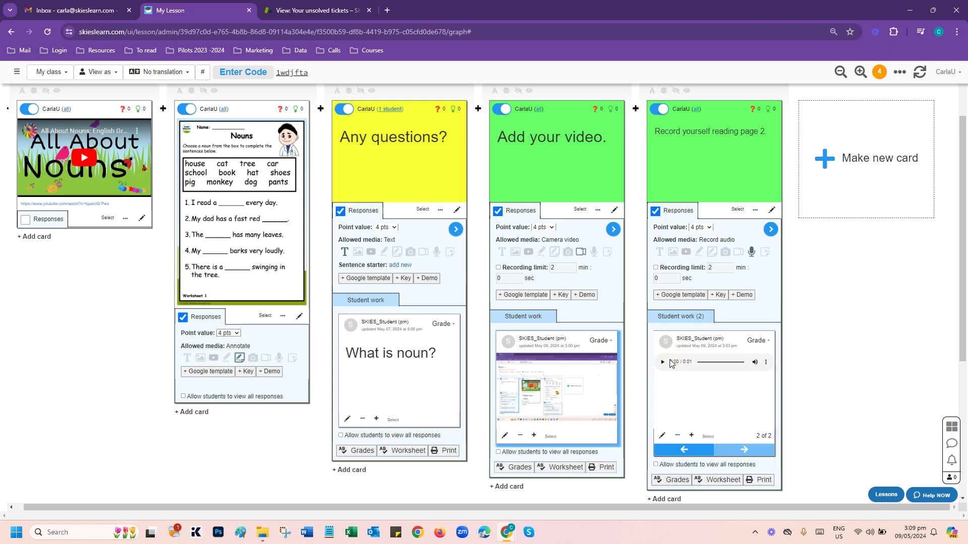
right_click(670, 363)
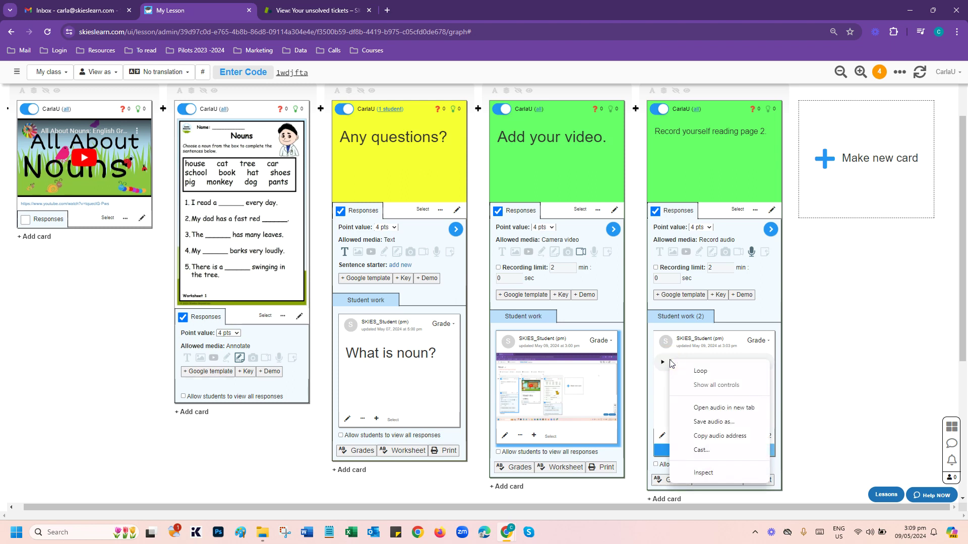
left_click(703, 422)
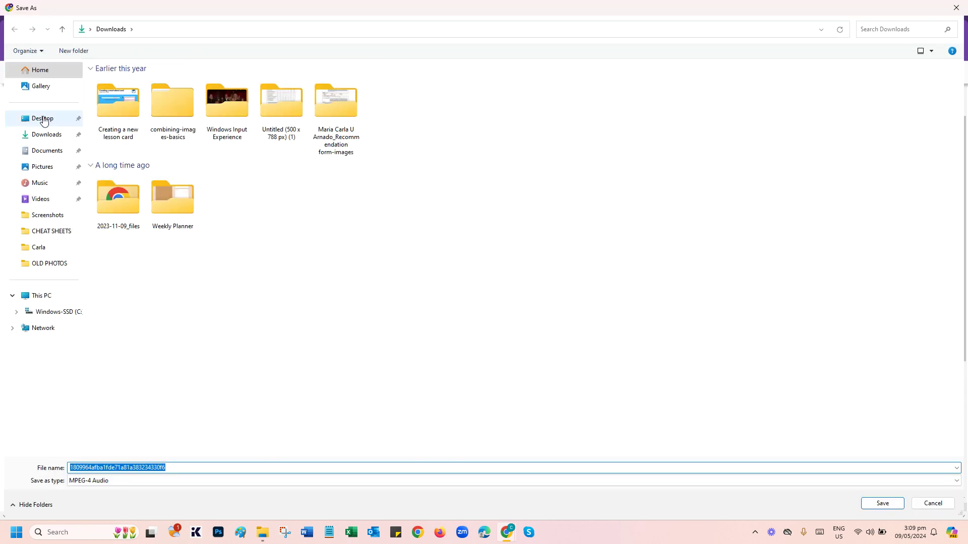
left_click(43, 118)
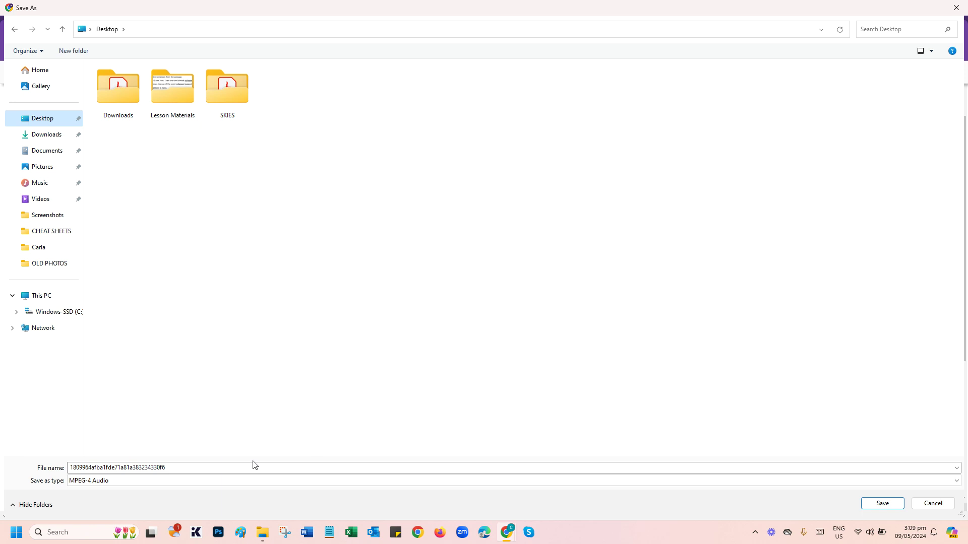
left_click(877, 508)
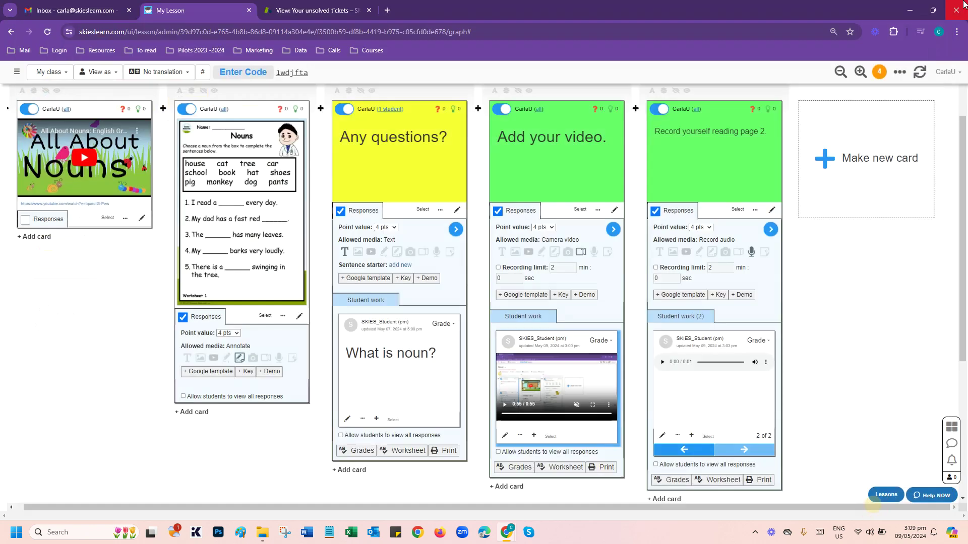